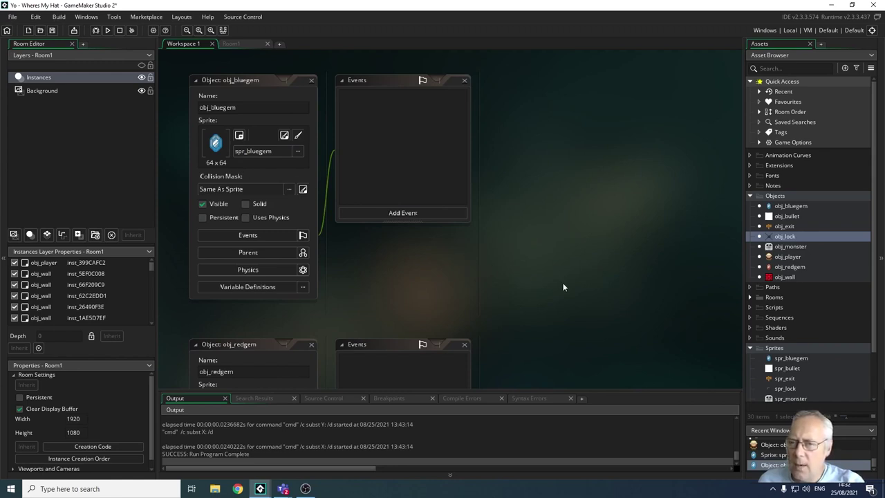
pyautogui.scroll(-5, 557, 281)
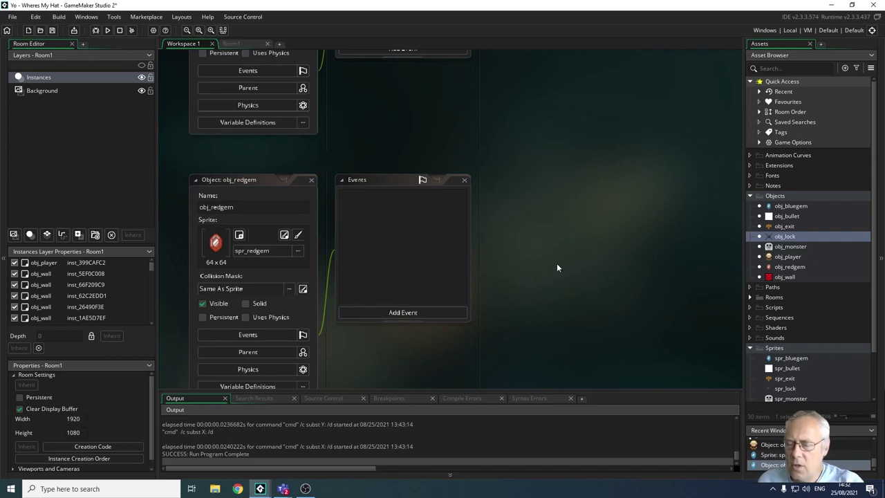
pyautogui.scroll(-9, 581, 277)
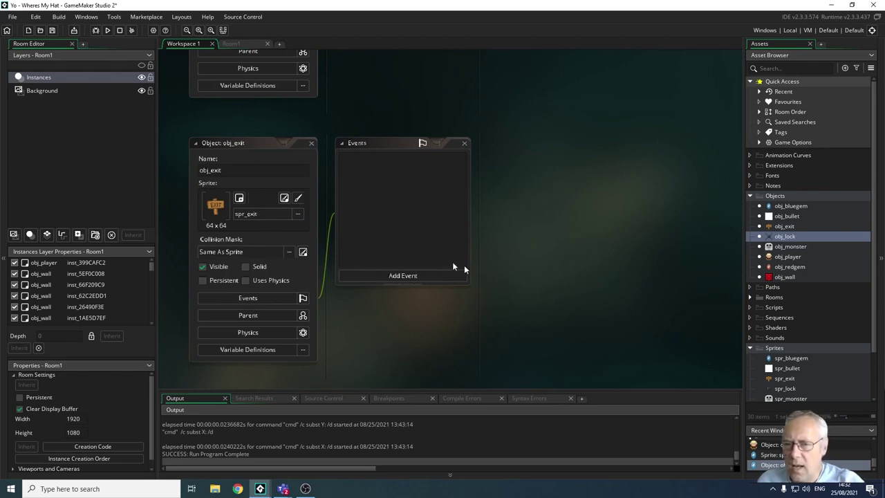
pyautogui.scroll(-8, 524, 287)
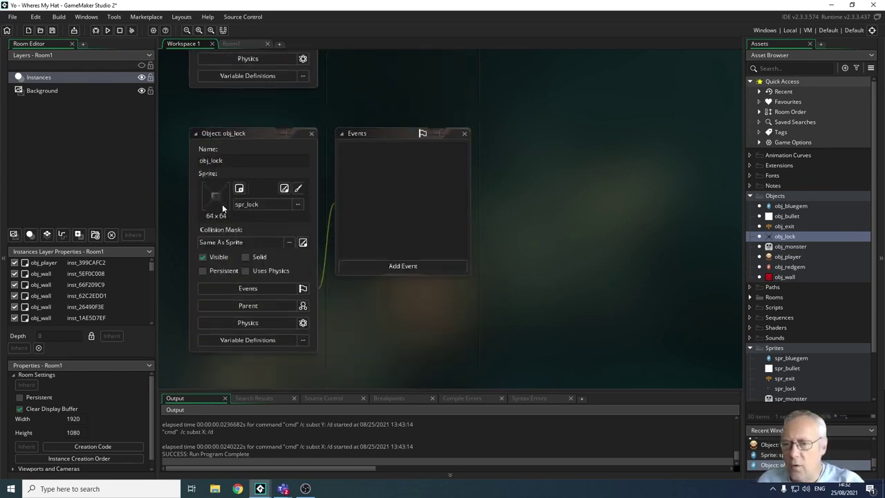
pyautogui.scroll(3, 313, 300)
pyautogui.scroll(2, 274, 230)
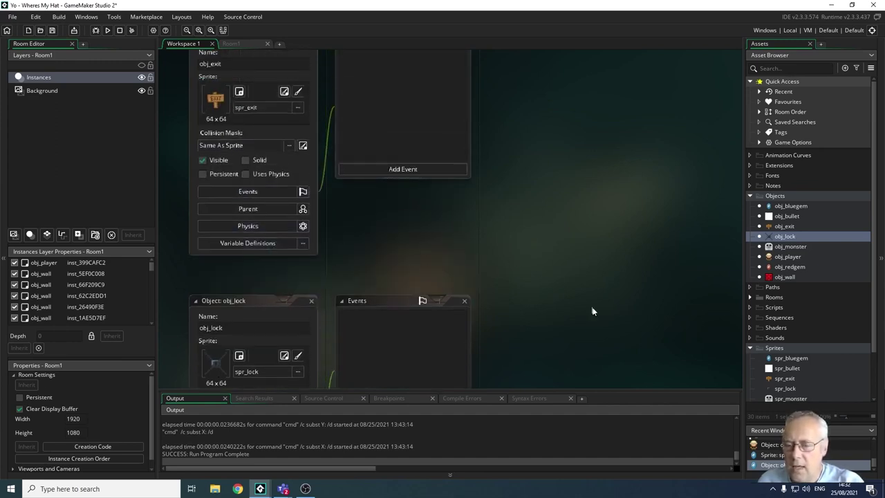
pyautogui.scroll(-2, 508, 279)
pyautogui.scroll(3, 584, 318)
pyautogui.scroll(-3, 589, 324)
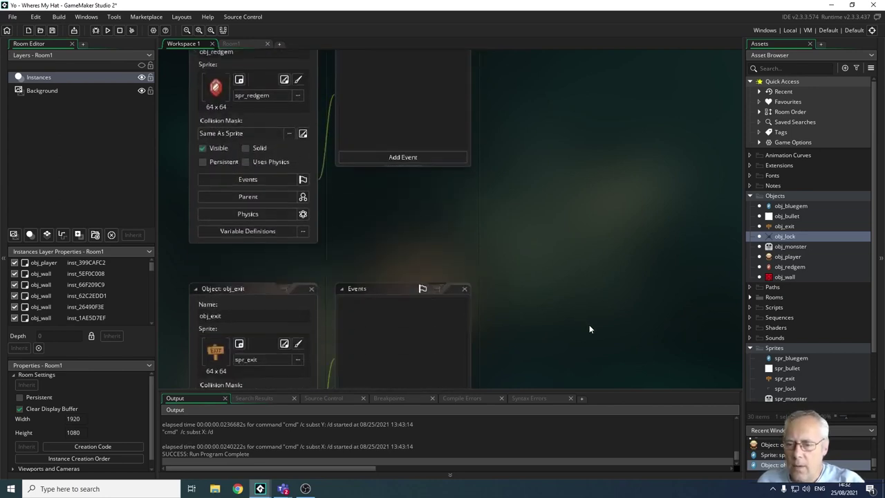
pyautogui.scroll(-2, 591, 330)
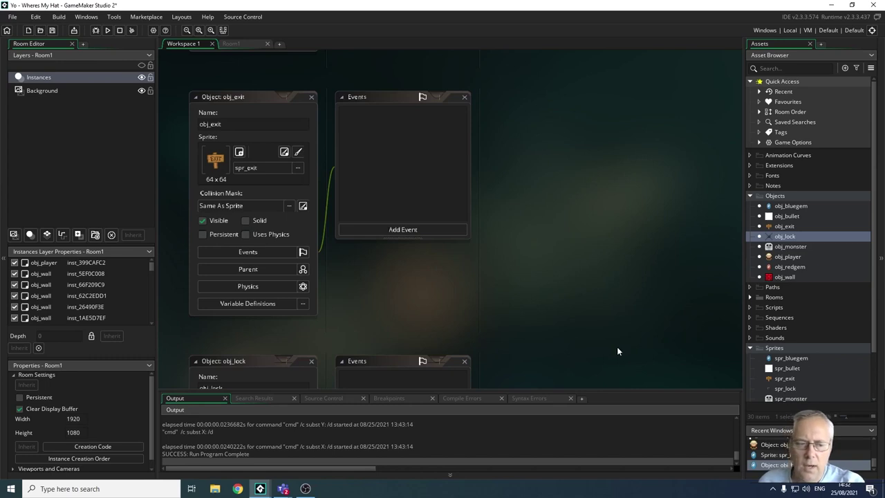
pyautogui.scroll(-4, 605, 349)
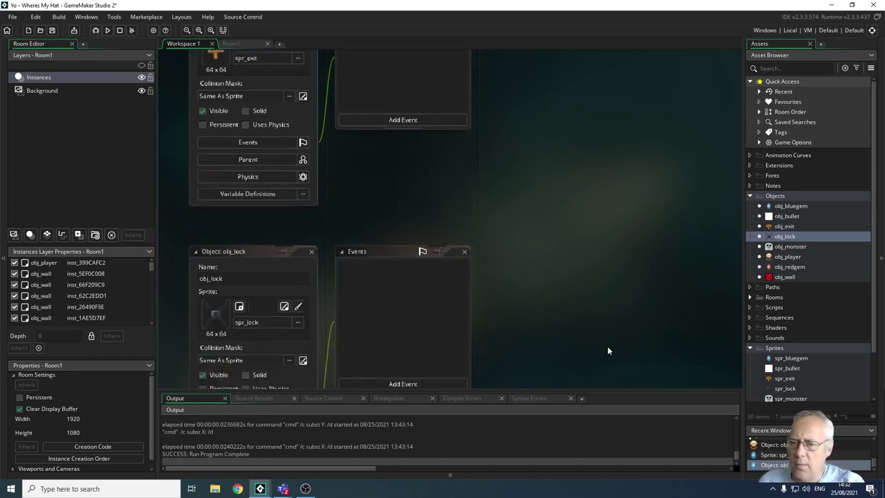
pyautogui.scroll(-1, 607, 351)
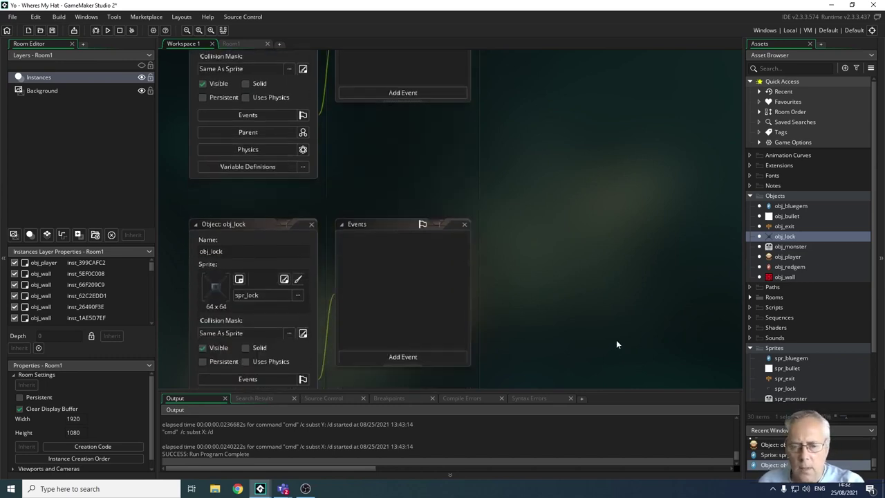
pyautogui.scroll(-3, 619, 329)
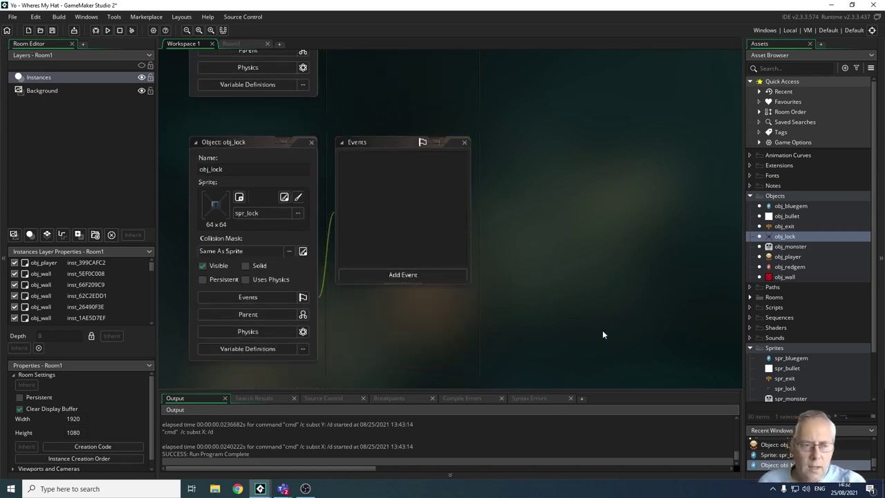
# Step: Add a new sprite named spr_key to the Sprites folder and open its blank image for editing
pyautogui.rightClick(775, 351)
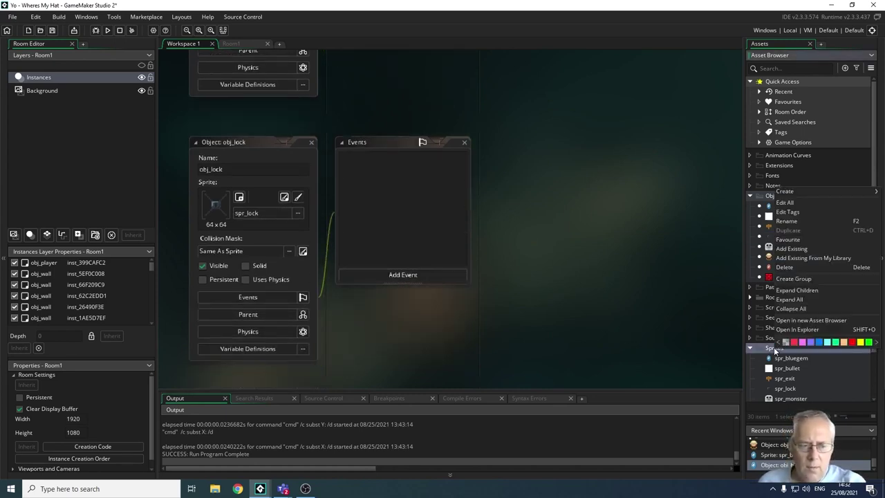
pyautogui.moveTo(790, 195)
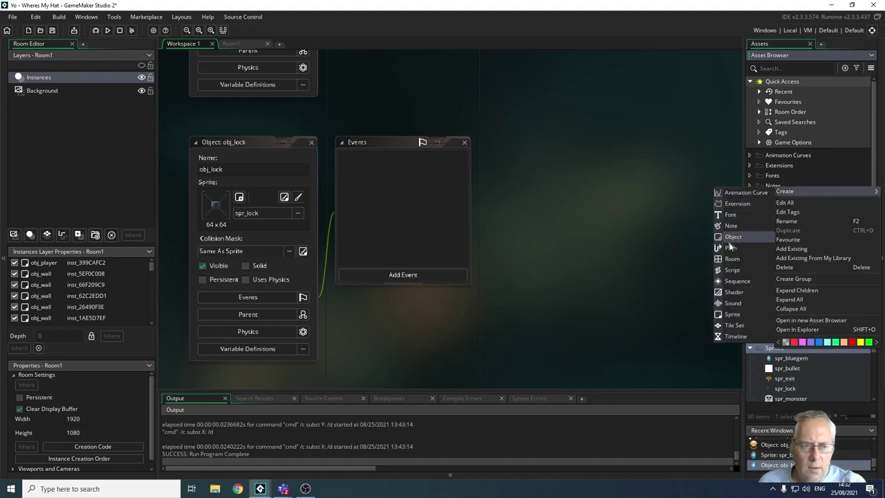
pyautogui.click(732, 315)
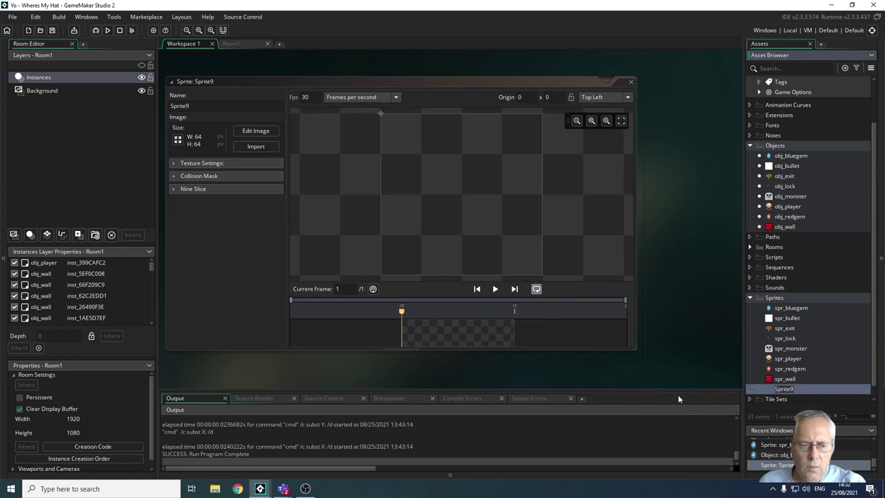
pyautogui.write('spr')
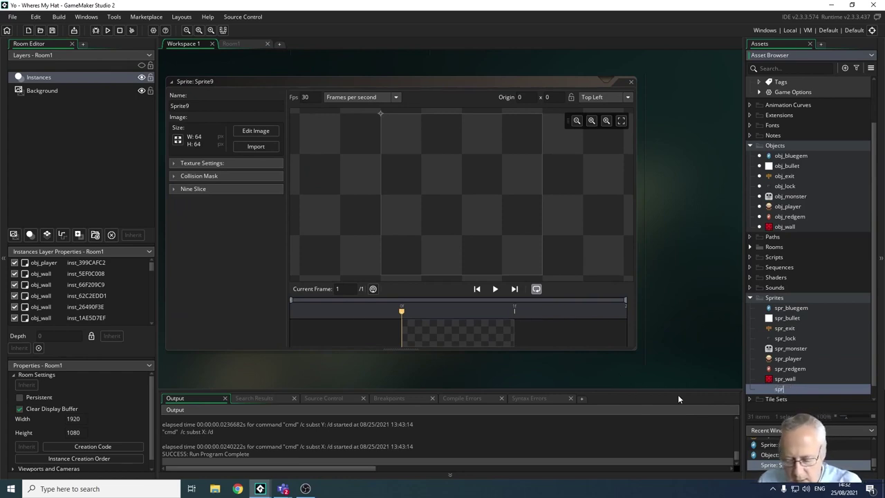
pyautogui.write('_key')
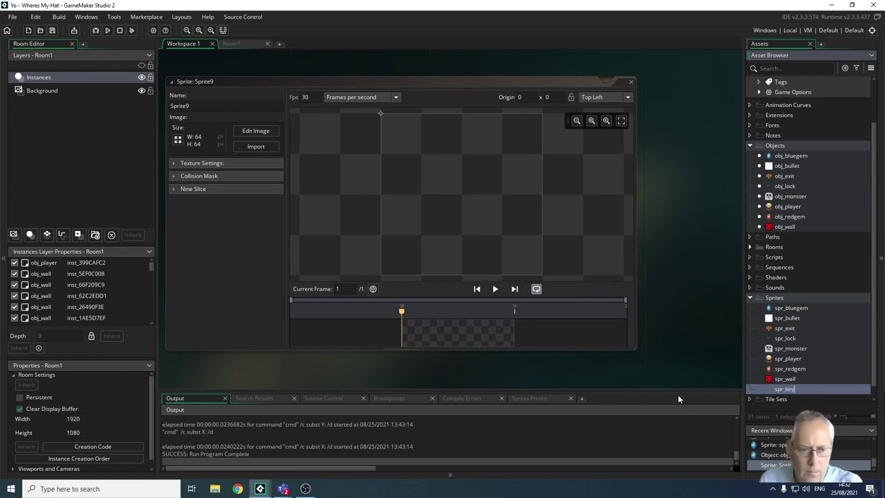
pyautogui.press('Return')
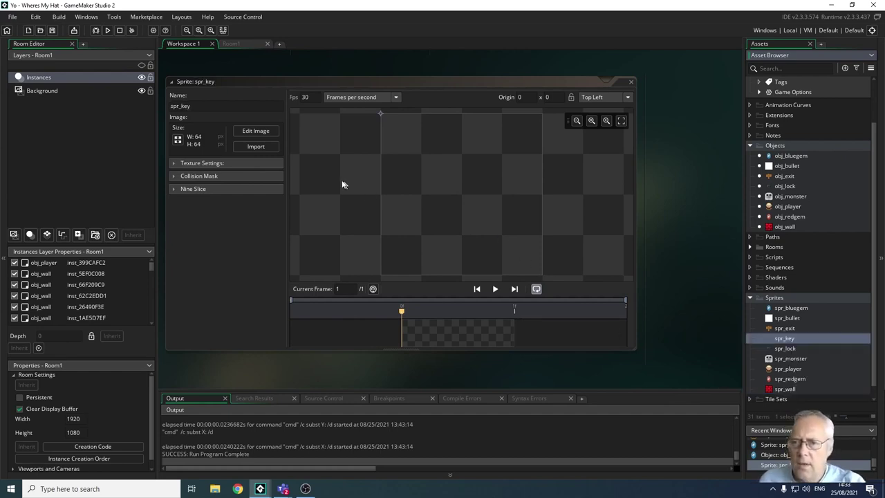
pyautogui.click(255, 131)
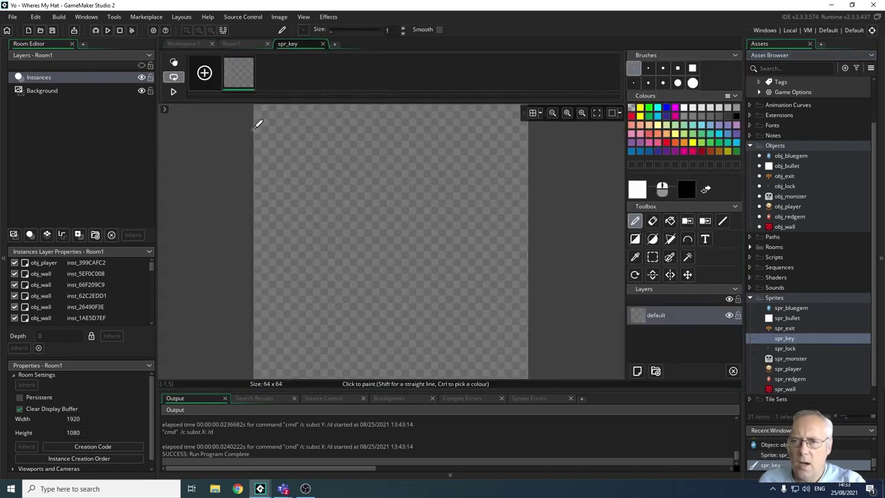
# Step: Import the spr_key_strip file into spr_key as a strip image
pyautogui.click(280, 17)
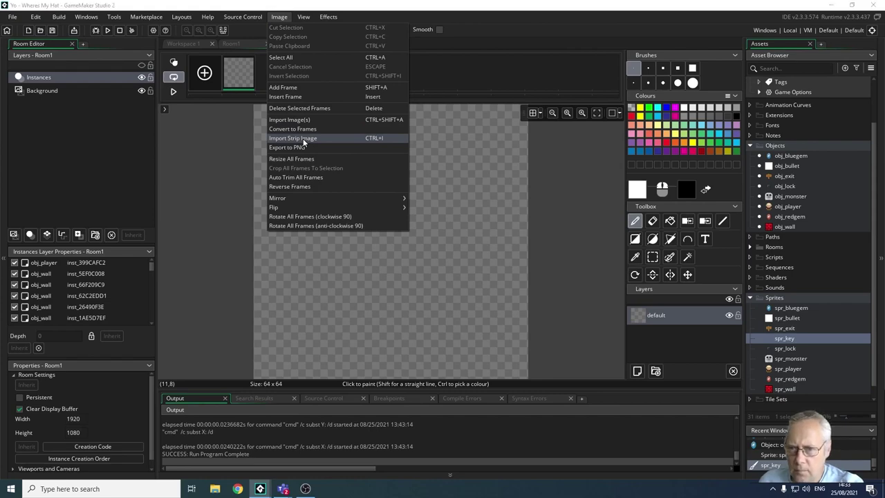
pyautogui.click(305, 142)
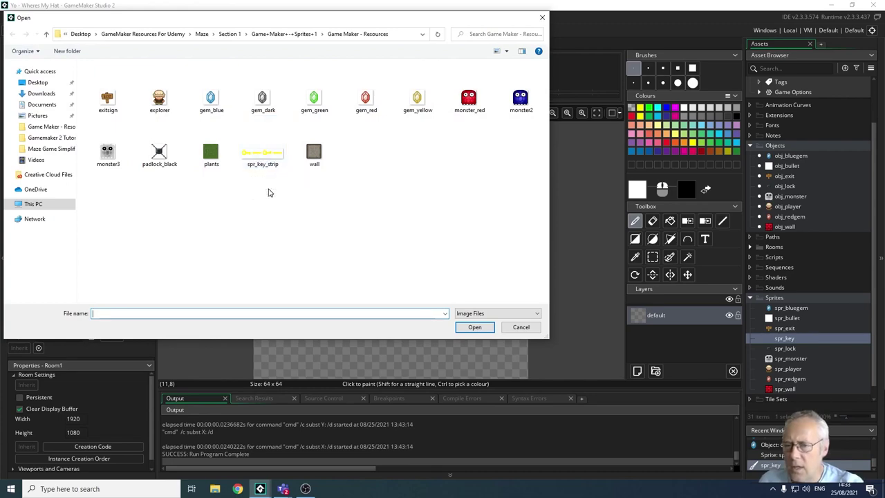
pyautogui.click(263, 154)
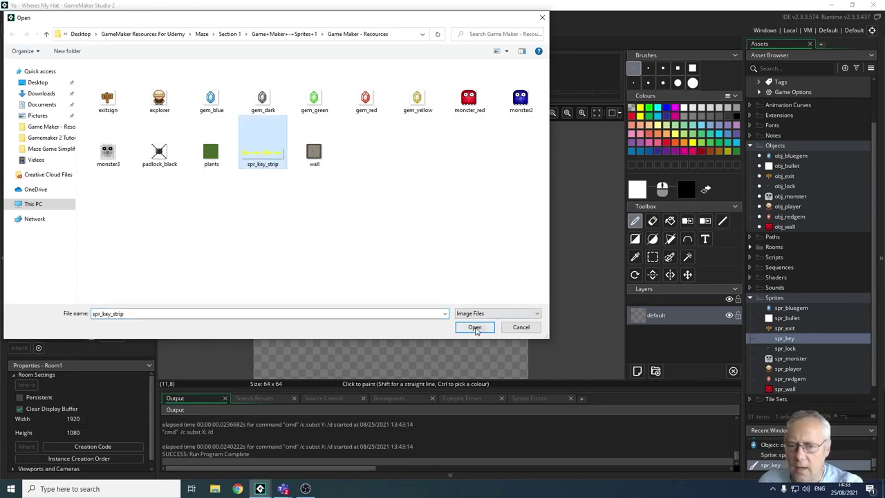
pyautogui.click(474, 328)
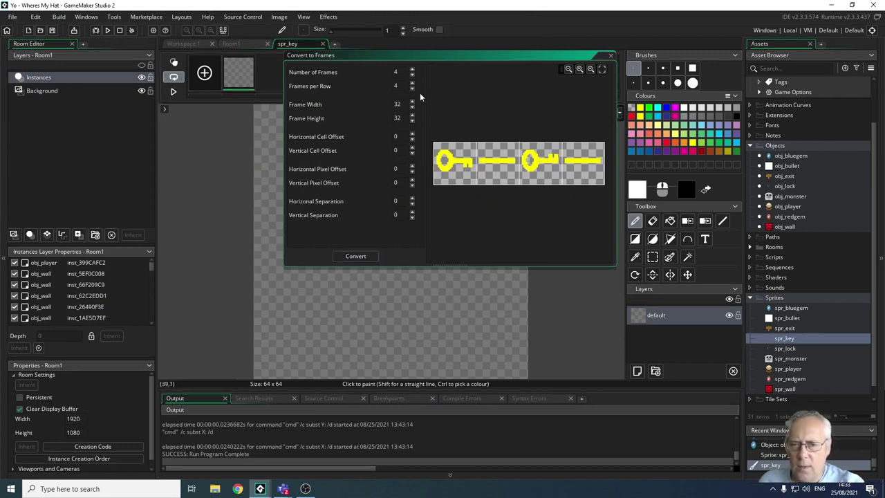
# Step: Convert the strip to 4 frames of 32x32 with 4 frames per row
pyautogui.click(412, 74)
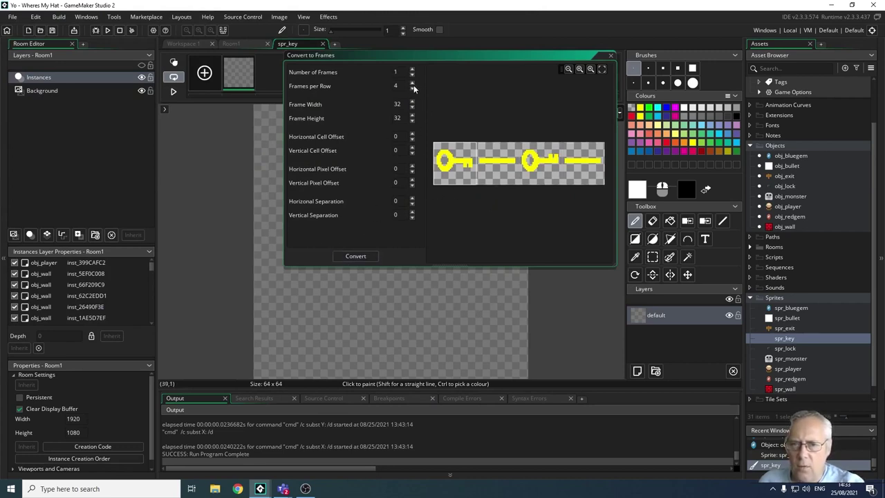
pyautogui.click(412, 89)
pyautogui.click(413, 89)
pyautogui.click(413, 89)
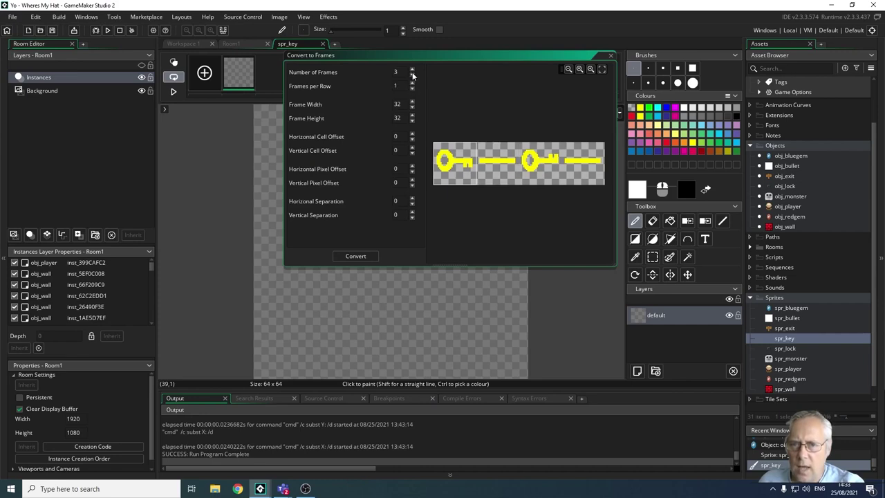
pyautogui.click(412, 75)
pyautogui.click(412, 75)
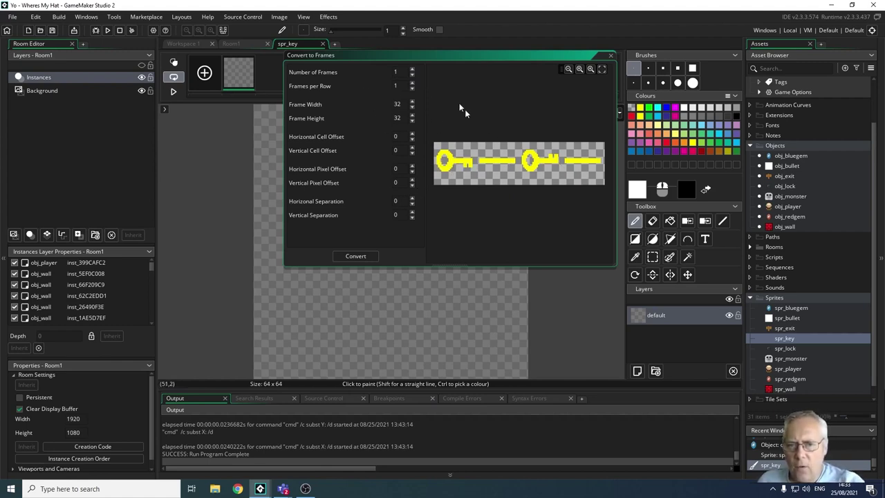
pyautogui.click(412, 69)
pyautogui.click(412, 69)
pyautogui.click(412, 69)
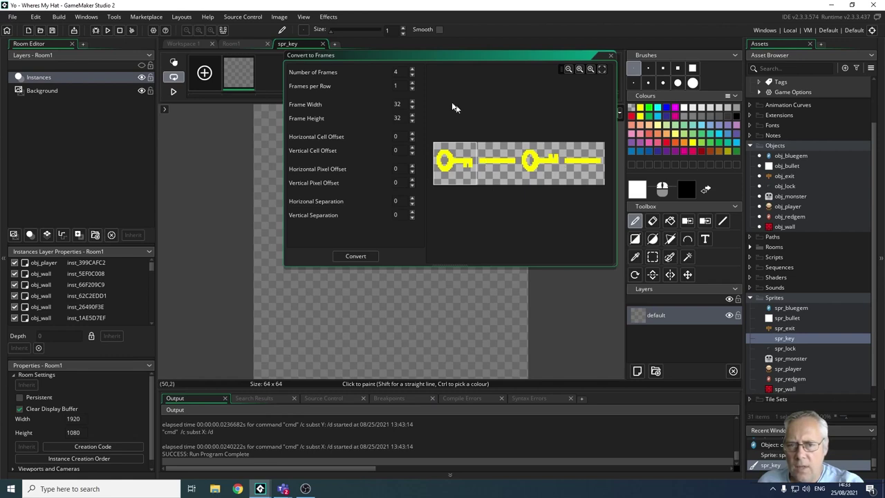
pyautogui.click(412, 82)
pyautogui.click(412, 82)
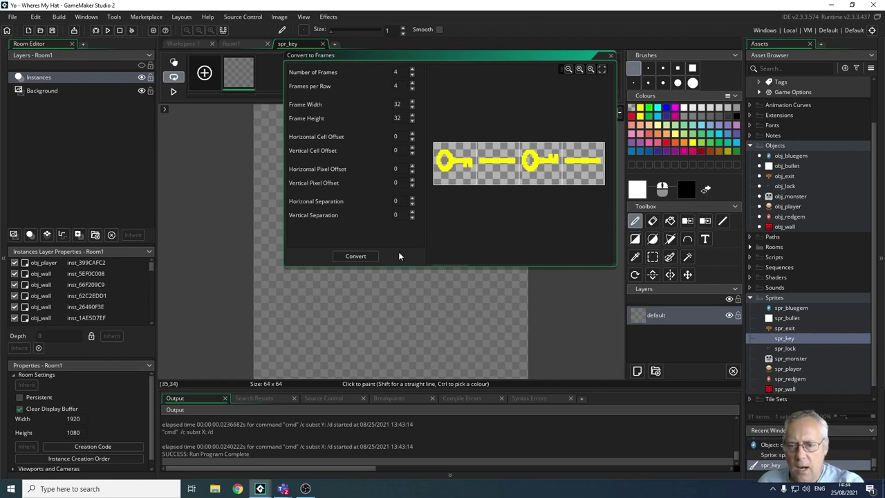
pyautogui.click(356, 256)
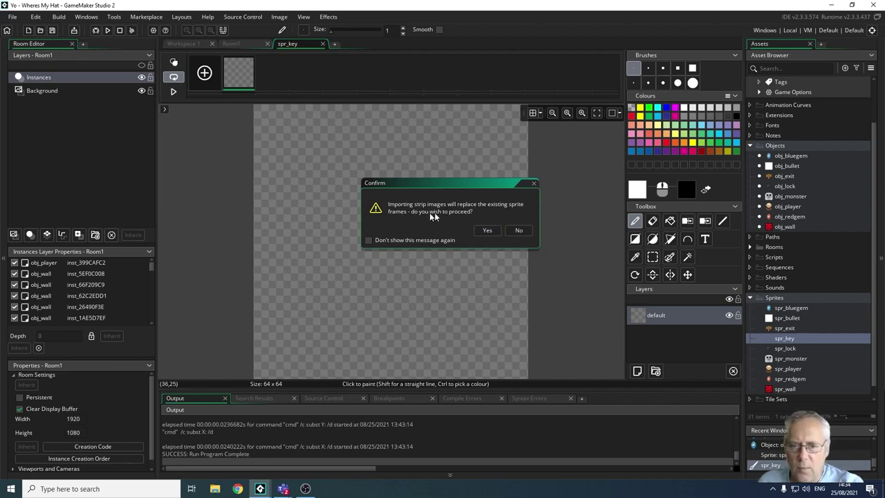
# Step: Replace spr_key's existing frames with the strip frames and play the key animation preview
pyautogui.click(487, 231)
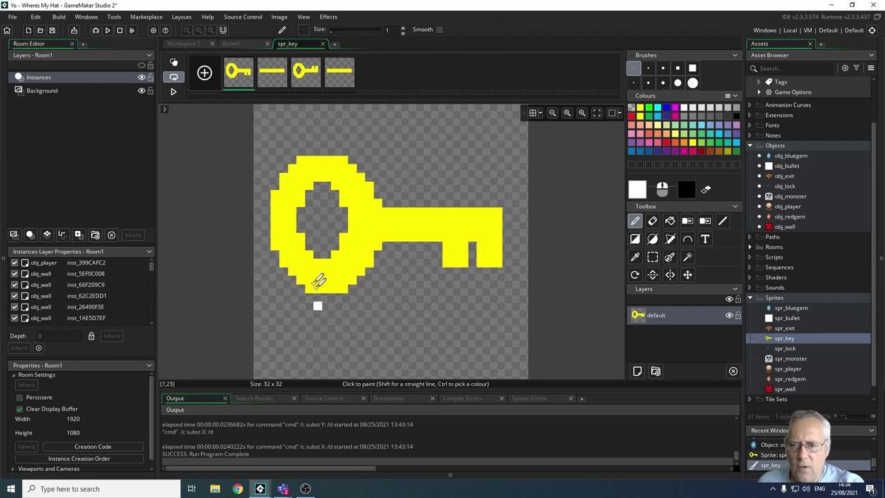
pyautogui.click(172, 93)
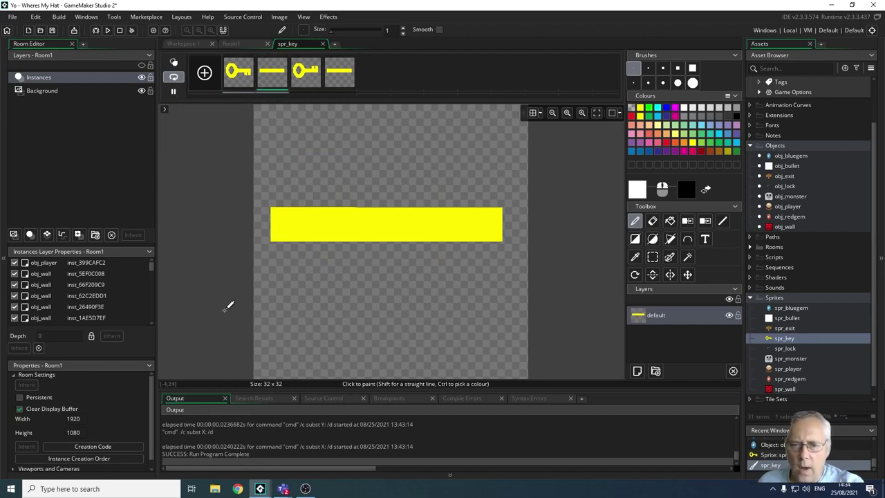
pyautogui.click(166, 111)
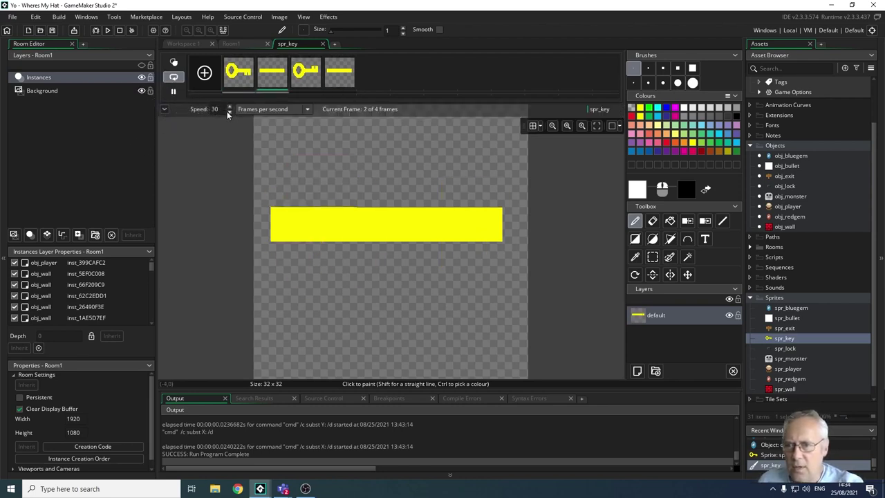
# Step: Set the key animation playback speed to 5 frames per second and leave the image editor
pyautogui.click(229, 112)
pyautogui.click(229, 112)
pyautogui.click(229, 112)
pyautogui.click(229, 112)
pyautogui.click(229, 112)
pyautogui.click(229, 112)
pyautogui.click(229, 112)
pyautogui.click(229, 112)
pyautogui.click(229, 112)
pyautogui.click(229, 112)
pyautogui.click(229, 112)
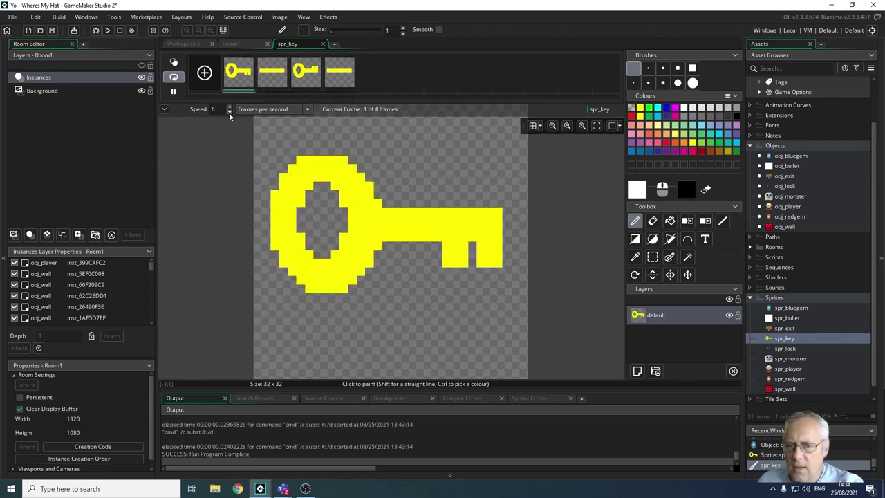
pyautogui.click(229, 112)
pyautogui.click(229, 112)
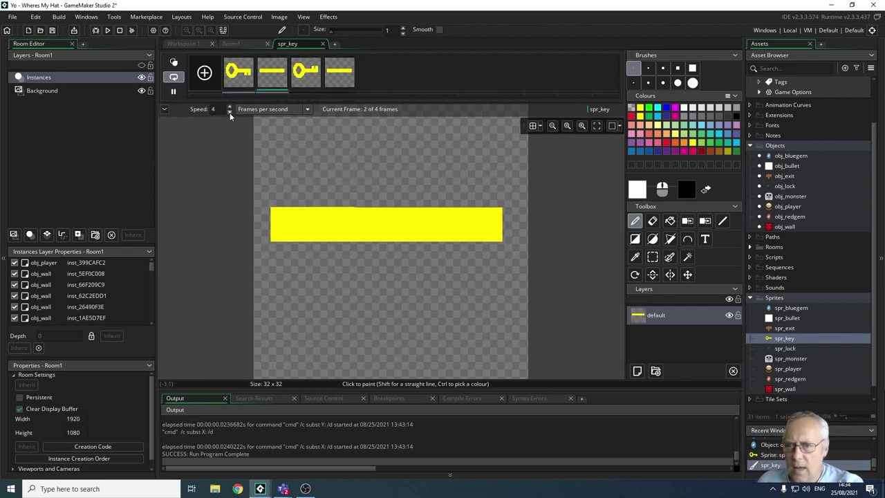
pyautogui.click(230, 107)
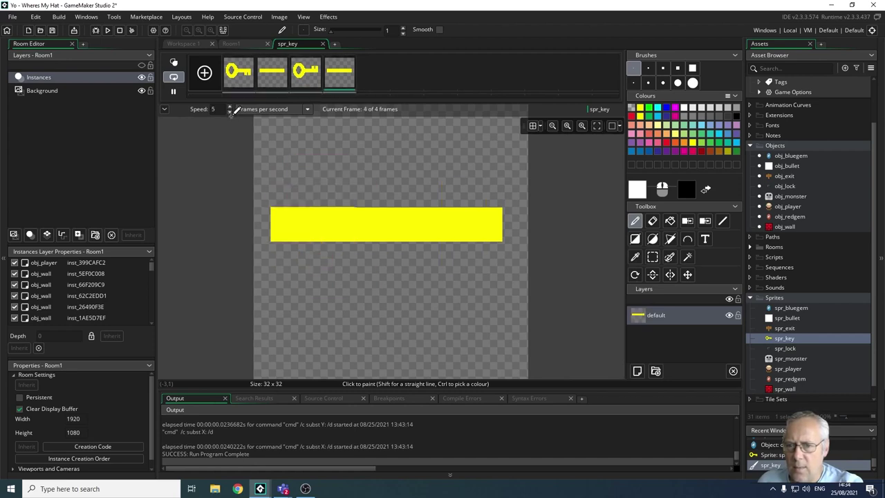
pyautogui.click(323, 43)
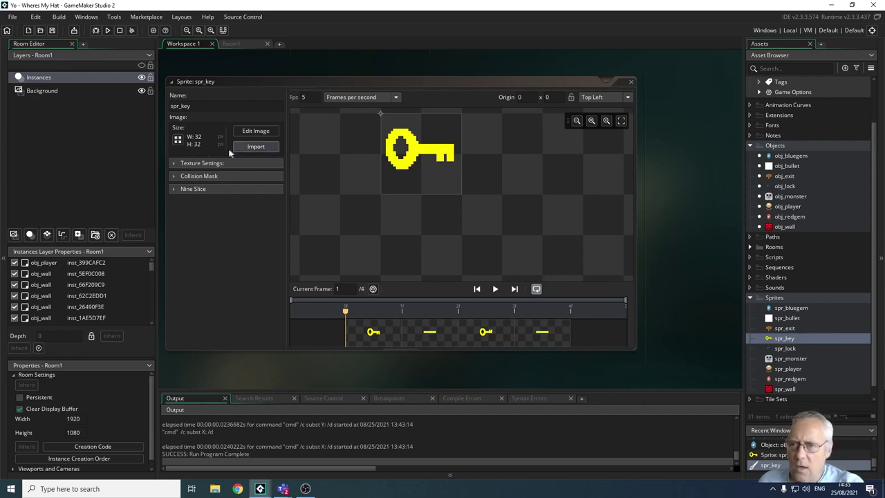
# Step: Resize spr_key to 64x64, play and pause its animation preview, and close the sprite window
pyautogui.click(177, 140)
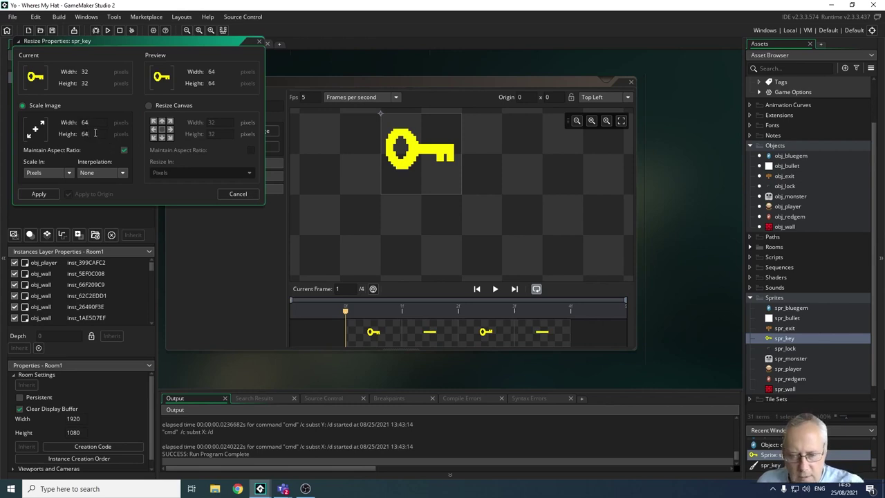
pyautogui.click(38, 194)
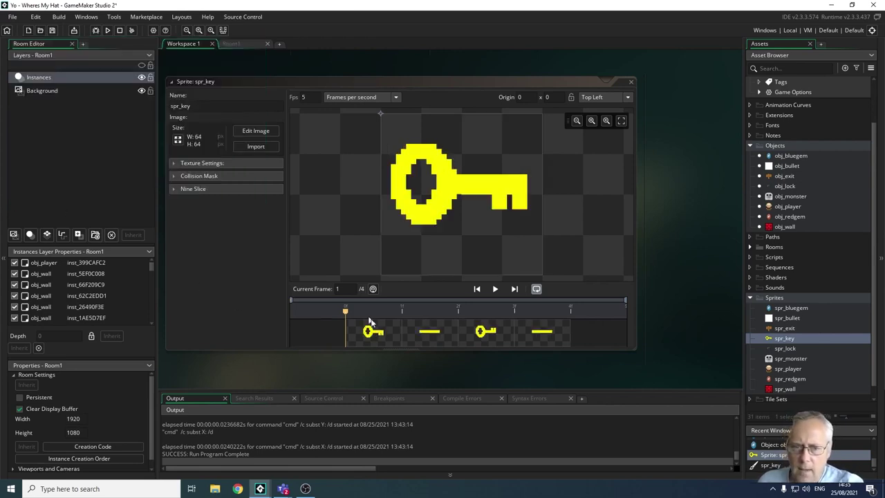
pyautogui.click(495, 289)
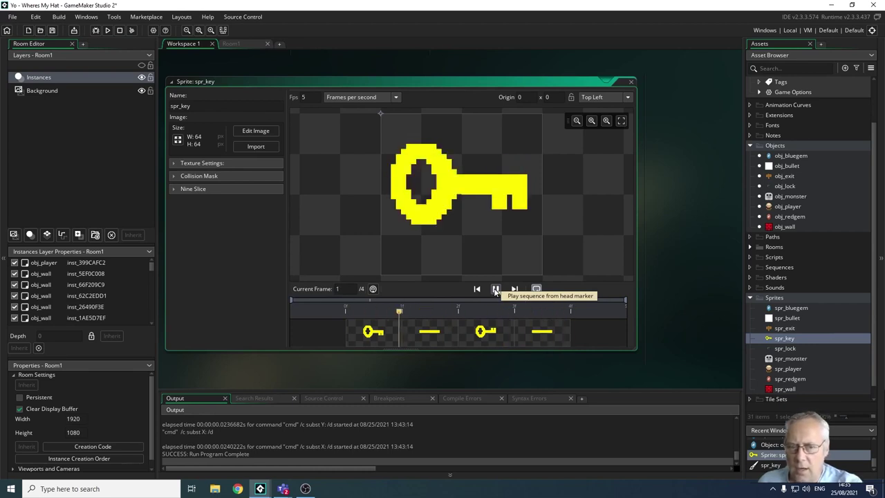
pyautogui.click(495, 289)
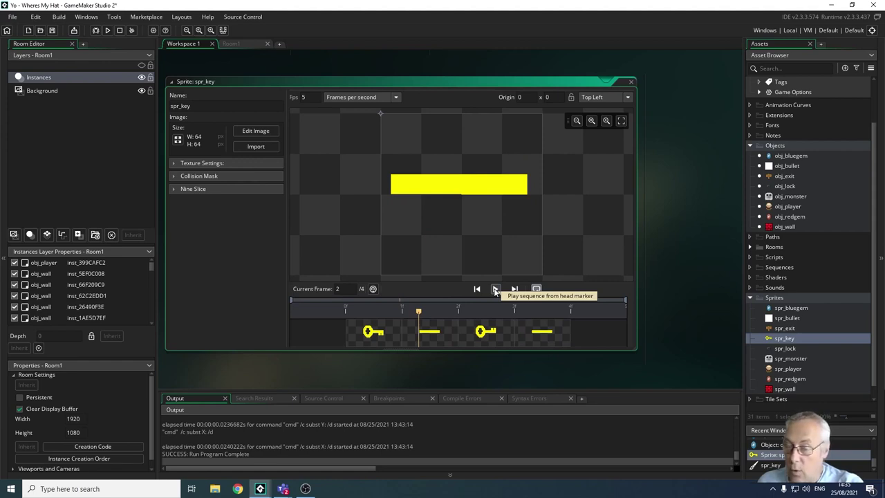
pyautogui.click(631, 84)
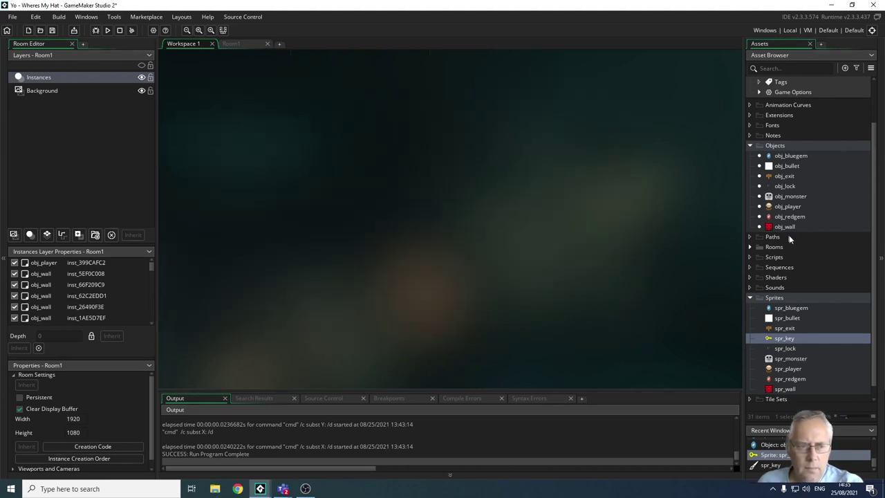
# Step: Create obj_key in the Objects folder with spr_key as its sprite, then close its windows
pyautogui.rightClick(775, 148)
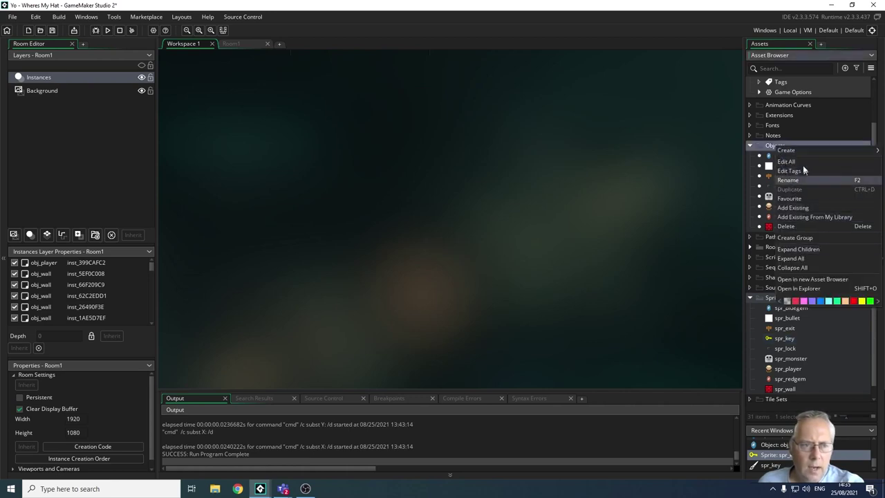
pyautogui.moveTo(798, 148)
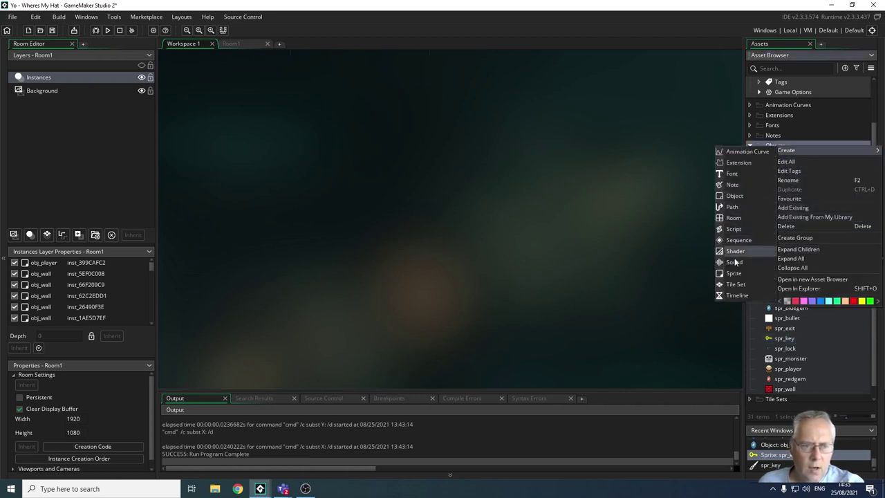
pyautogui.click(740, 196)
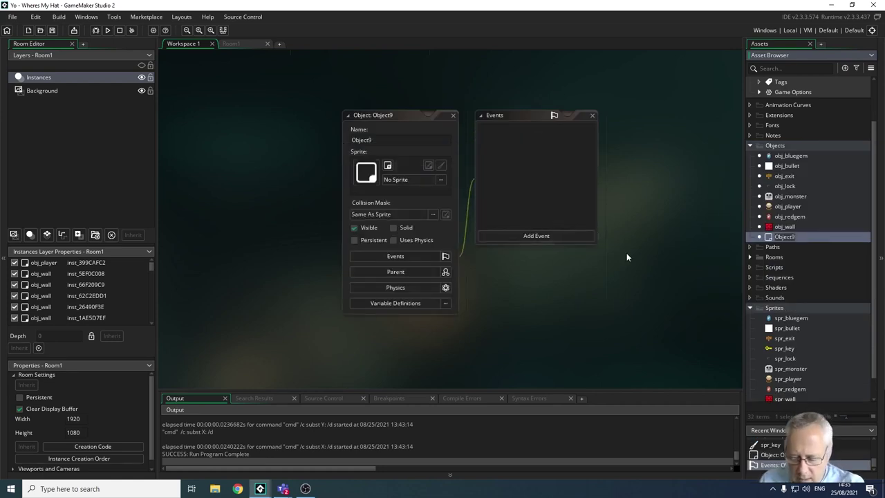
pyautogui.write('obj_key')
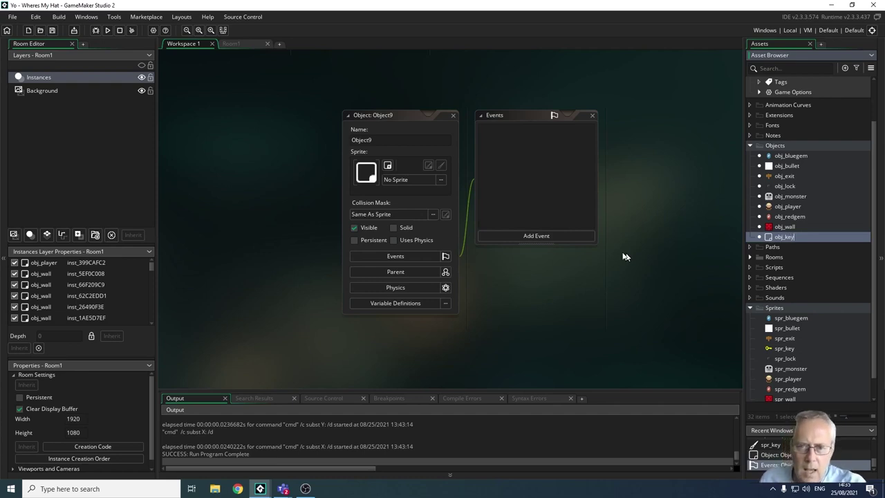
pyautogui.click(527, 238)
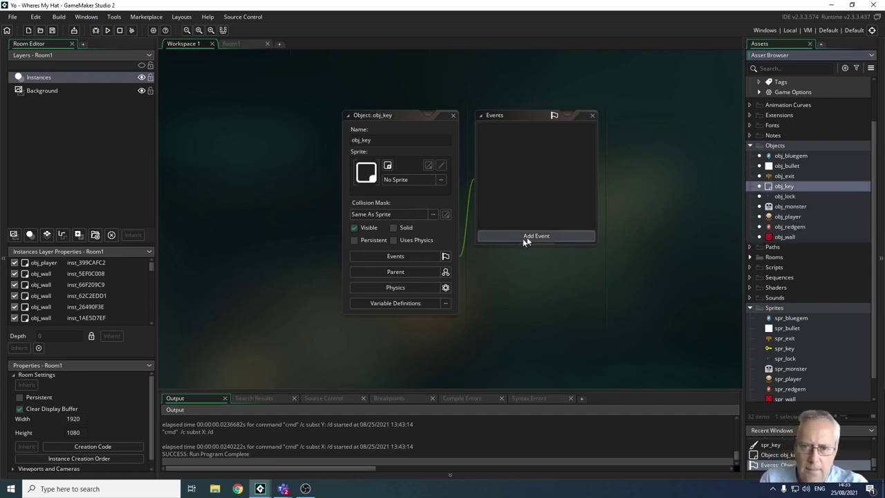
pyautogui.click(399, 179)
pyautogui.doubleClick(529, 201)
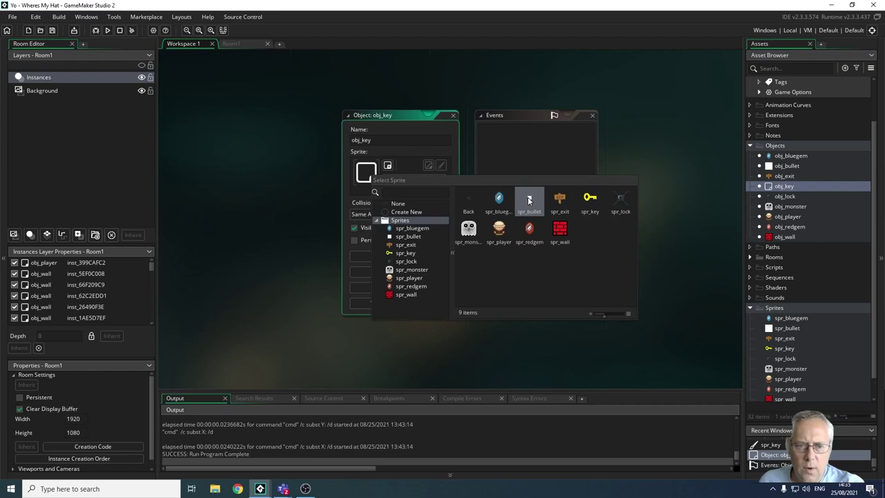
pyautogui.click(590, 200)
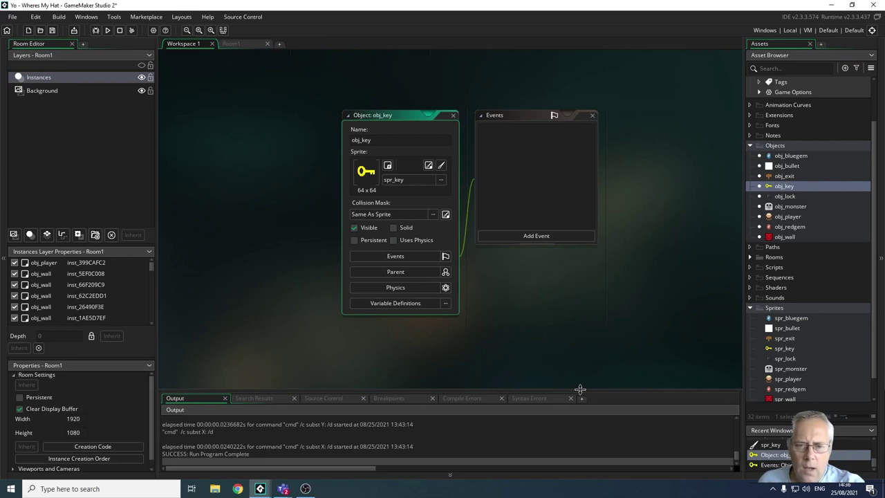
pyautogui.click(453, 116)
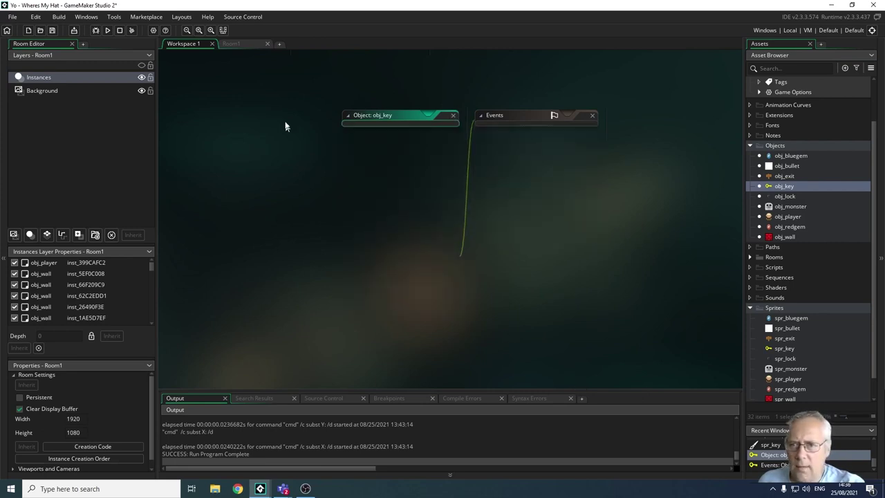
# Step: Open Room1, try dropping the red gem sprite in, and dismiss the asset layer prompt
pyautogui.click(247, 43)
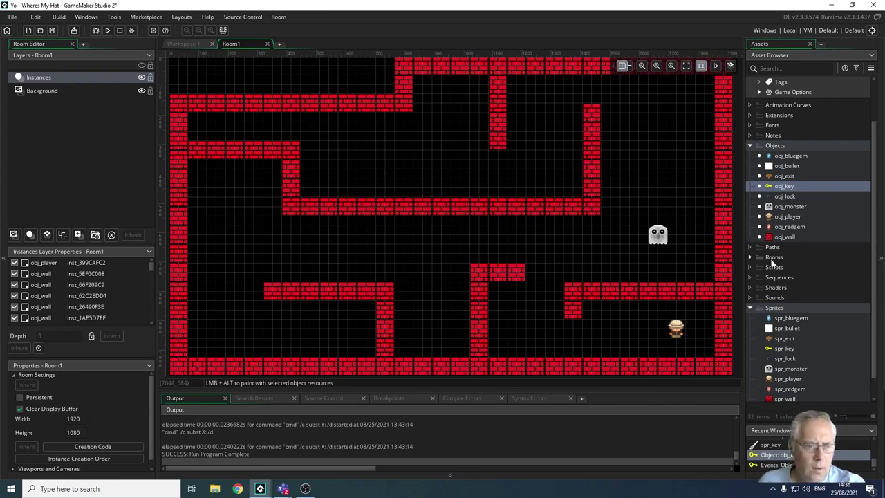
pyautogui.click(791, 230)
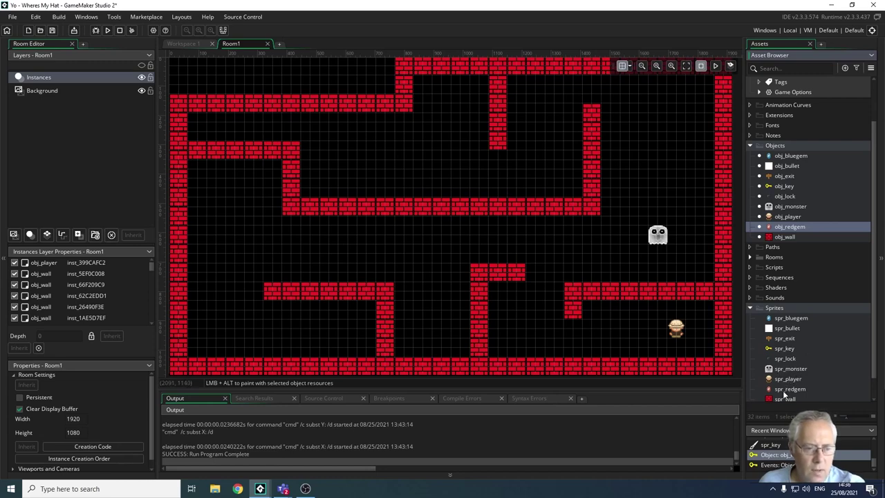
pyautogui.moveTo(784, 391); pyautogui.dragTo(448, 235)
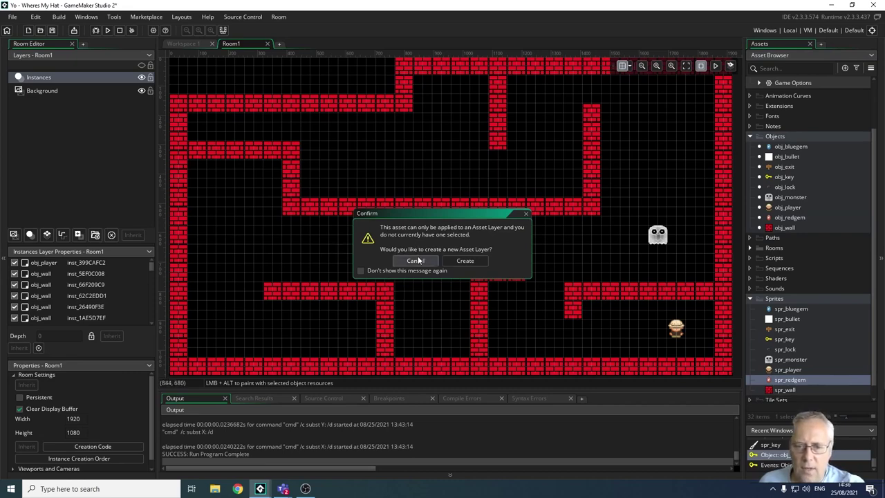
pyautogui.click(527, 216)
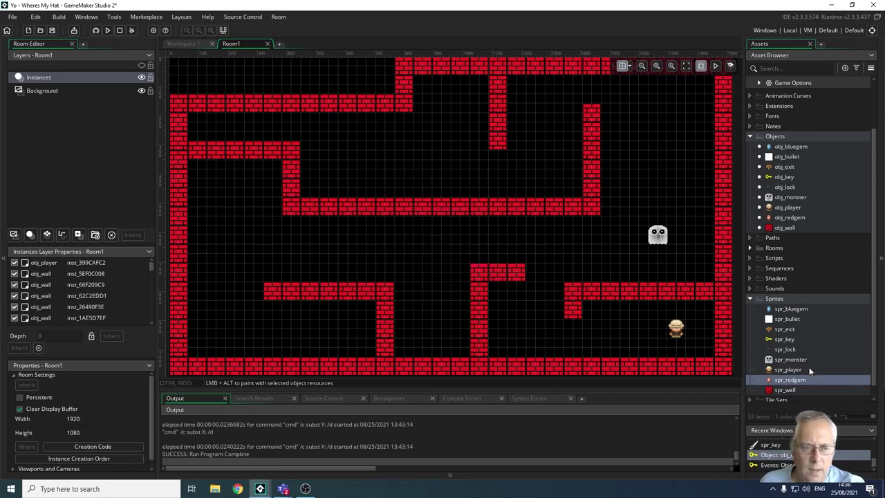
pyautogui.click(750, 298)
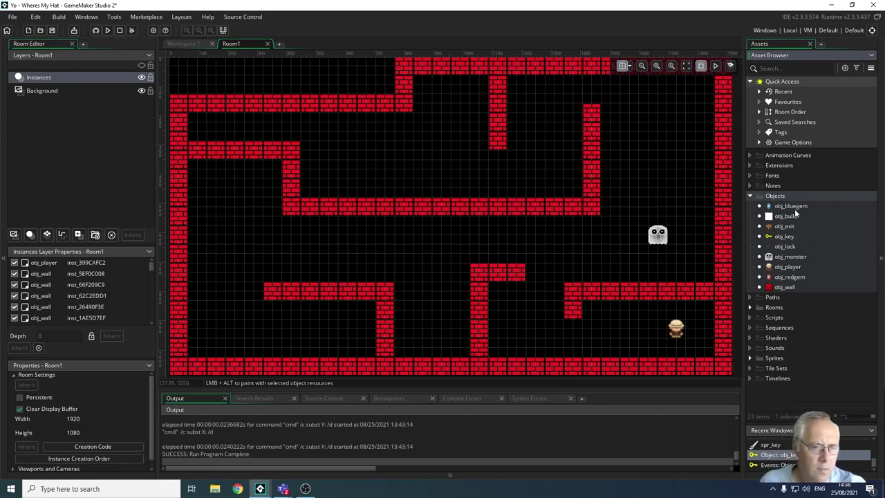
# Step: Place a blue gem, red gem, exit, lock and key at their spots in the Room1 maze
pyautogui.moveTo(793, 206); pyautogui.dragTo(358, 343)
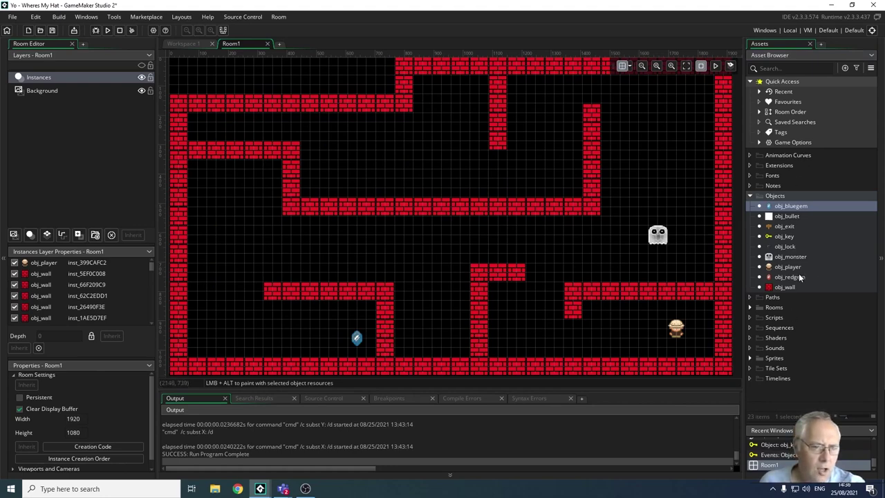
pyautogui.moveTo(790, 276); pyautogui.dragTo(198, 168)
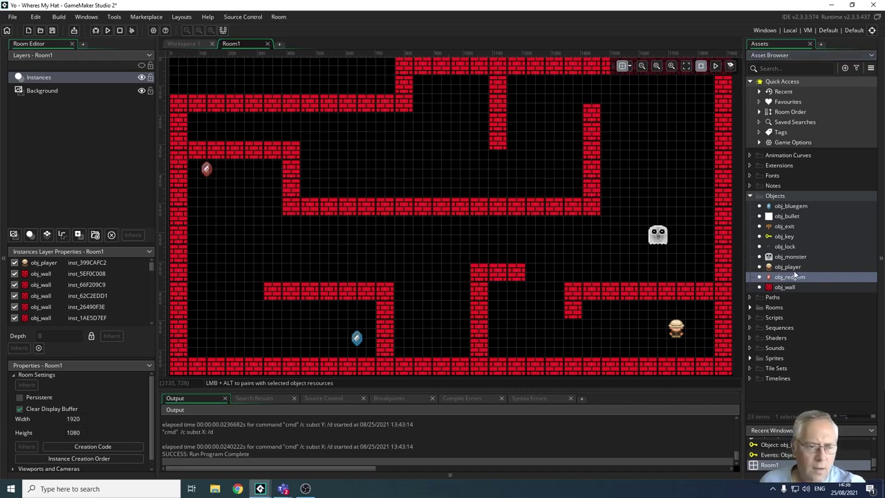
pyautogui.moveTo(785, 229); pyautogui.dragTo(200, 123)
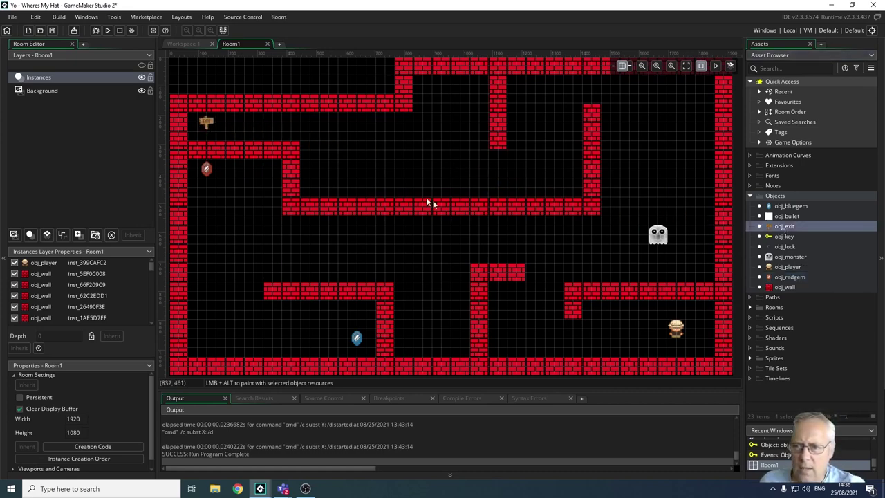
pyautogui.moveTo(786, 247); pyautogui.dragTo(291, 122)
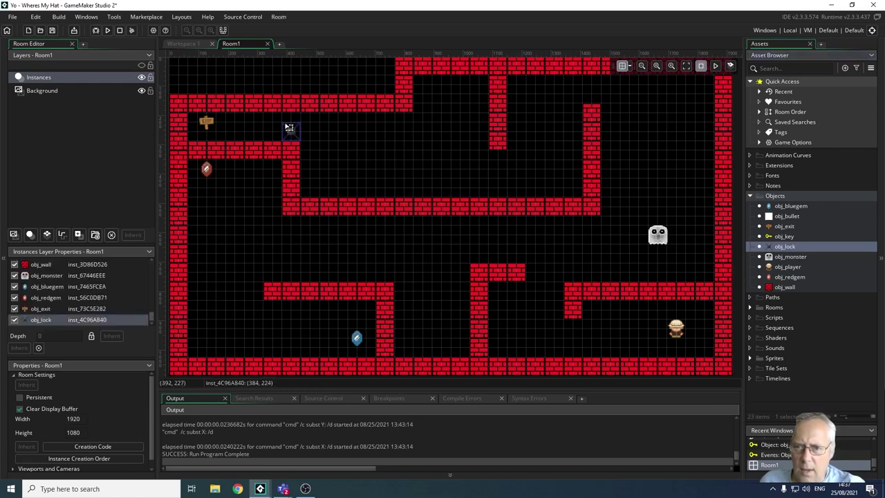
pyautogui.click(382, 166)
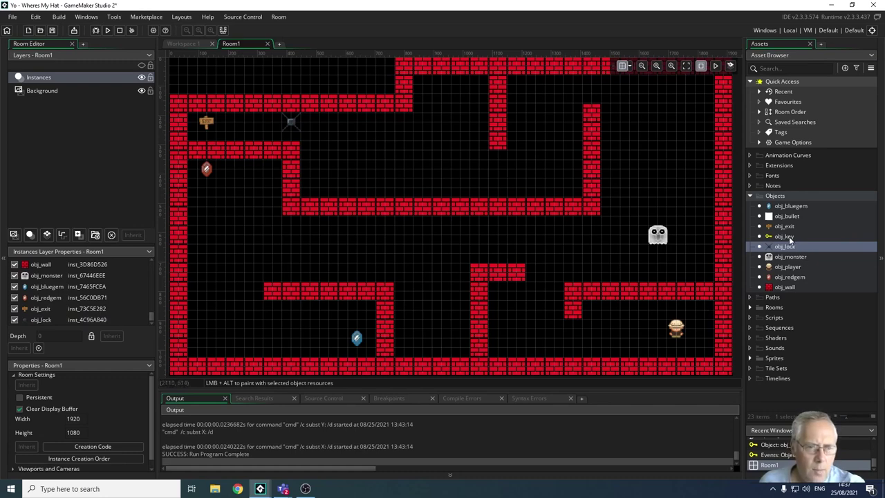
pyautogui.moveTo(789, 236); pyautogui.dragTo(361, 311)
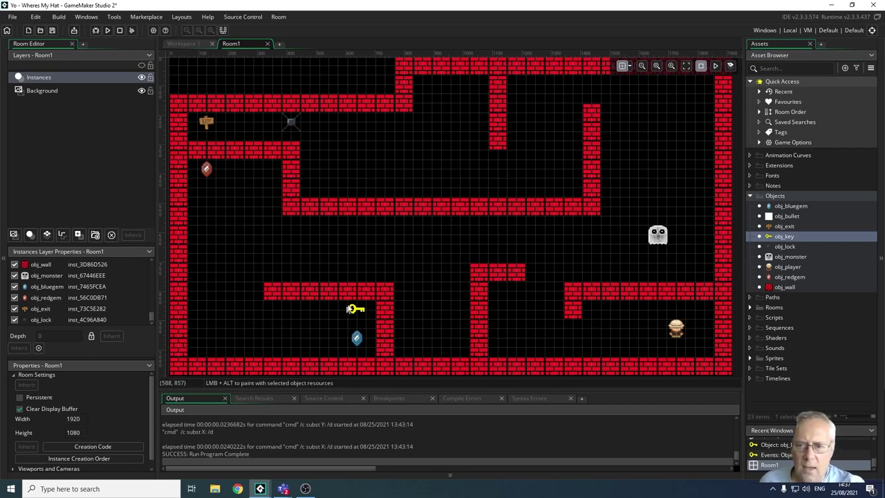
pyautogui.click(291, 121)
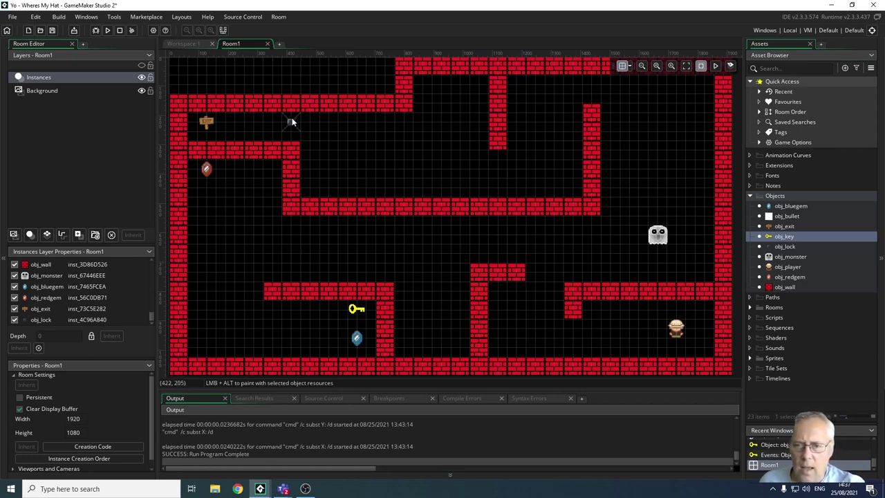